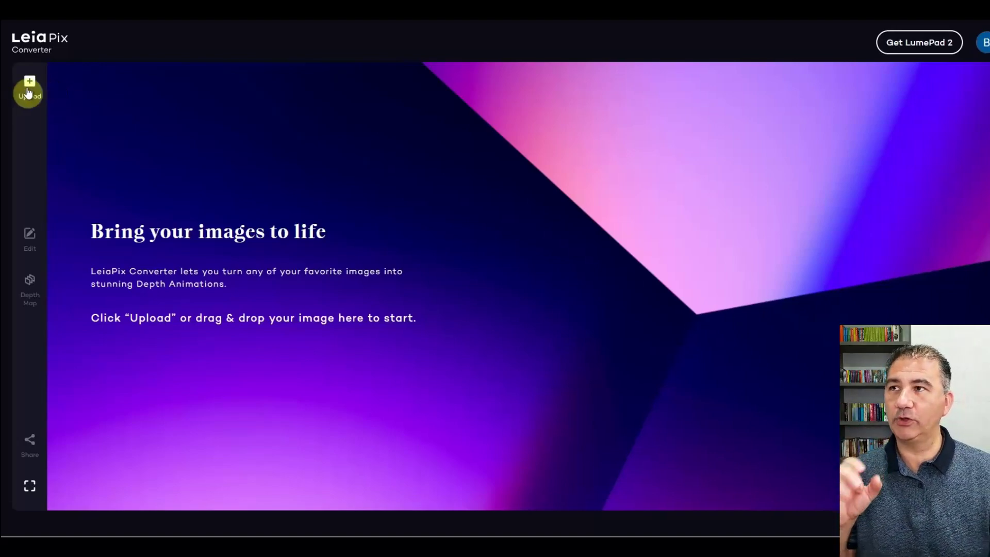
# Upload the Fun Summer Style promo image and collapse the Animation Length section.
pyautogui.click(30, 84)
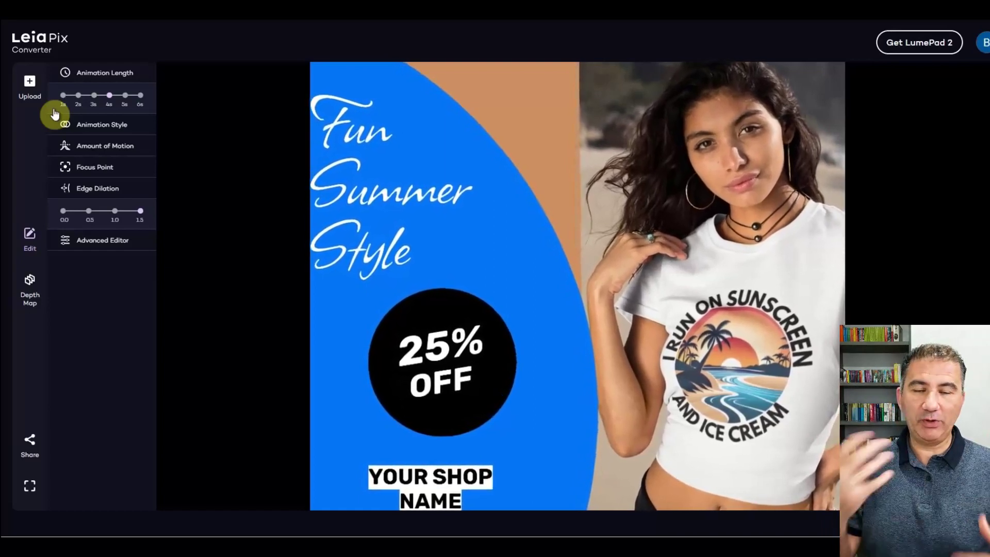
pyautogui.click(93, 73)
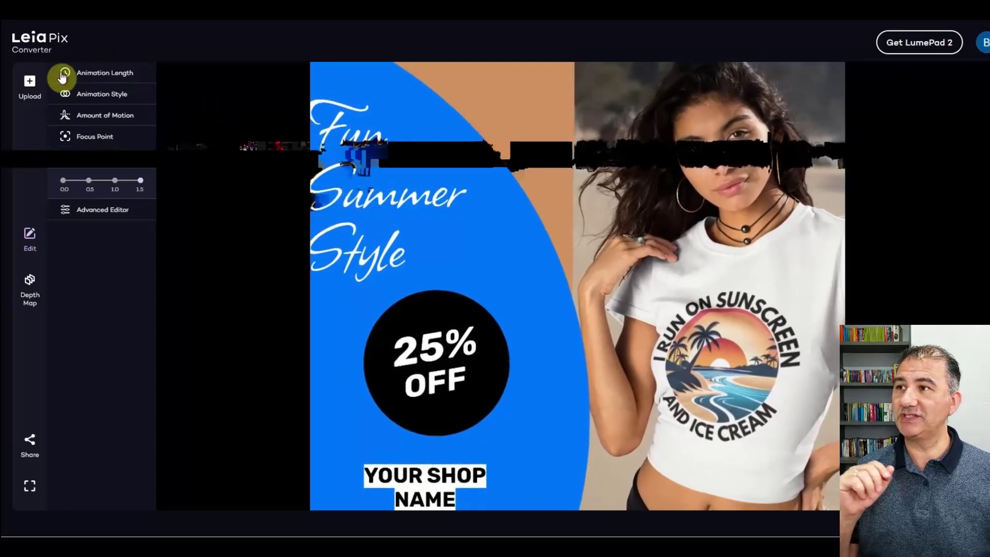
# Expand Animation Length, try 6s and 1s, then settle on a 3-second animation.
pyautogui.click(84, 73)
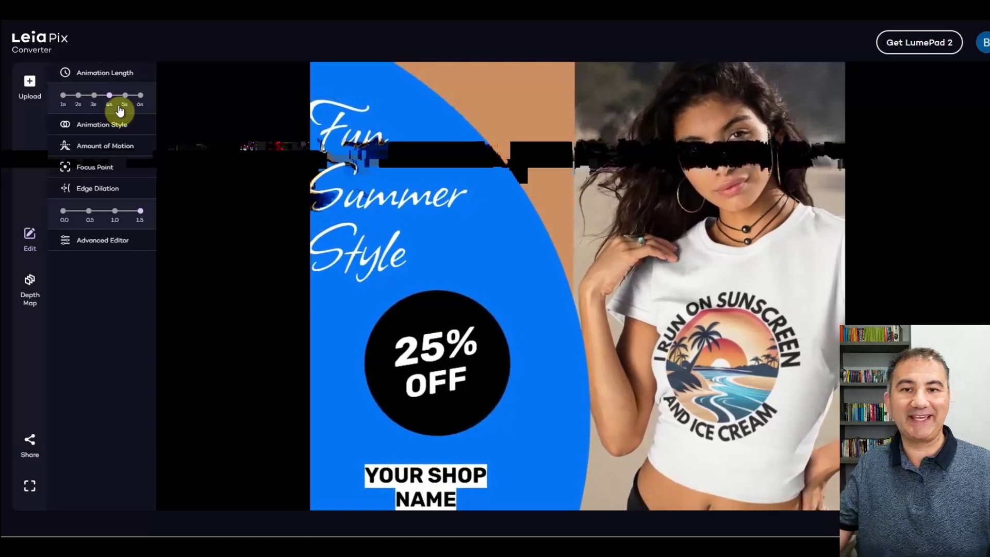
pyautogui.click(138, 99)
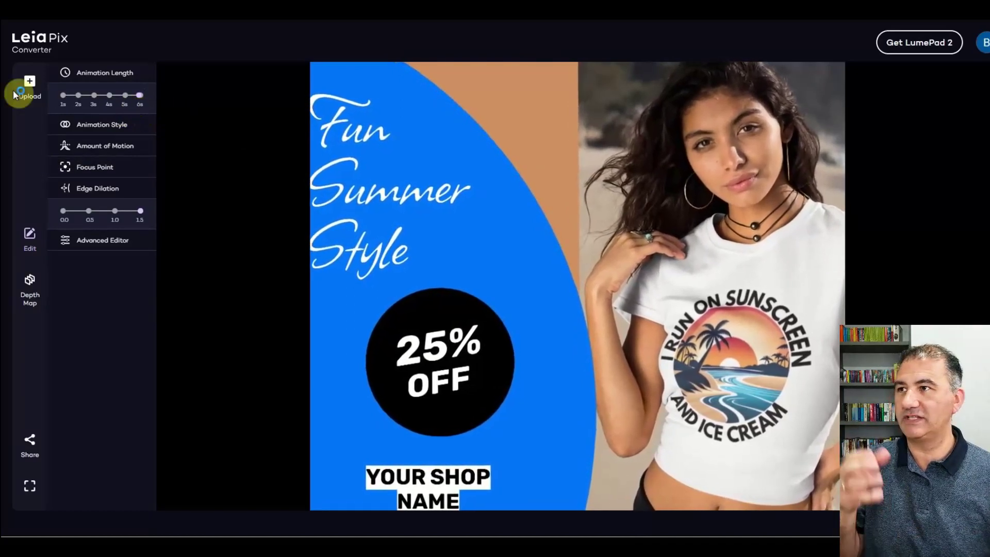
pyautogui.click(62, 96)
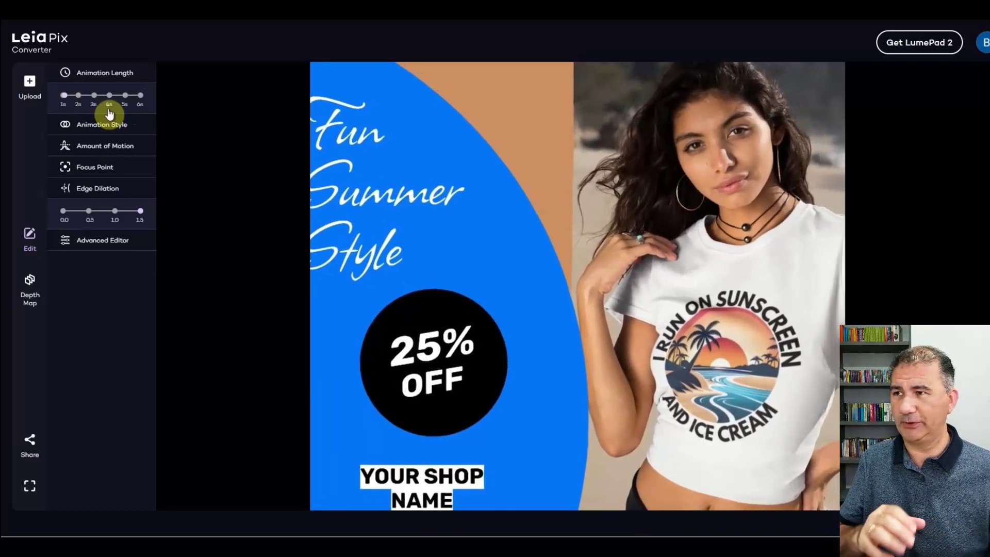
pyautogui.click(94, 98)
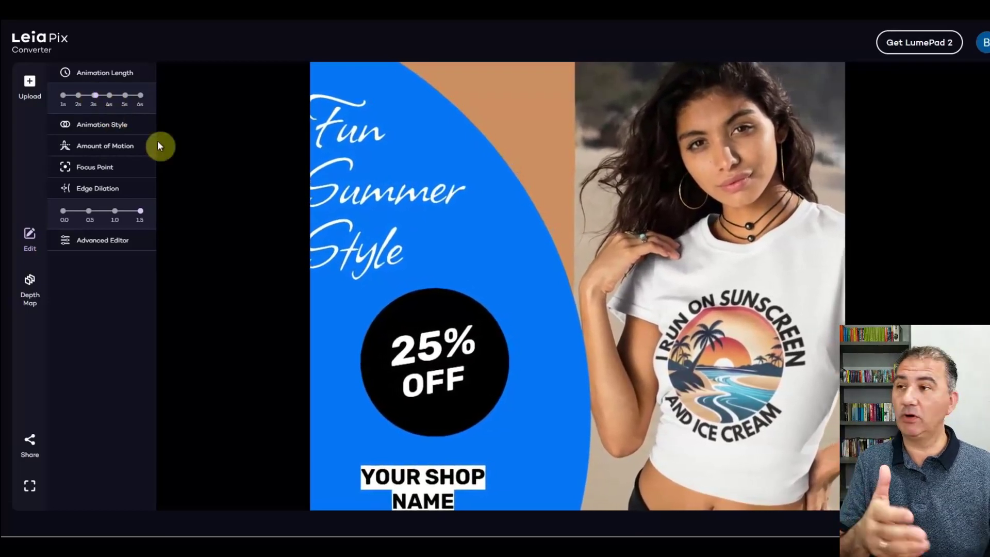
# Preview Horizontal, Wide Circle, Circle, Tall Circle and Vertical styles, then keep Perspective.
pyautogui.click(95, 125)
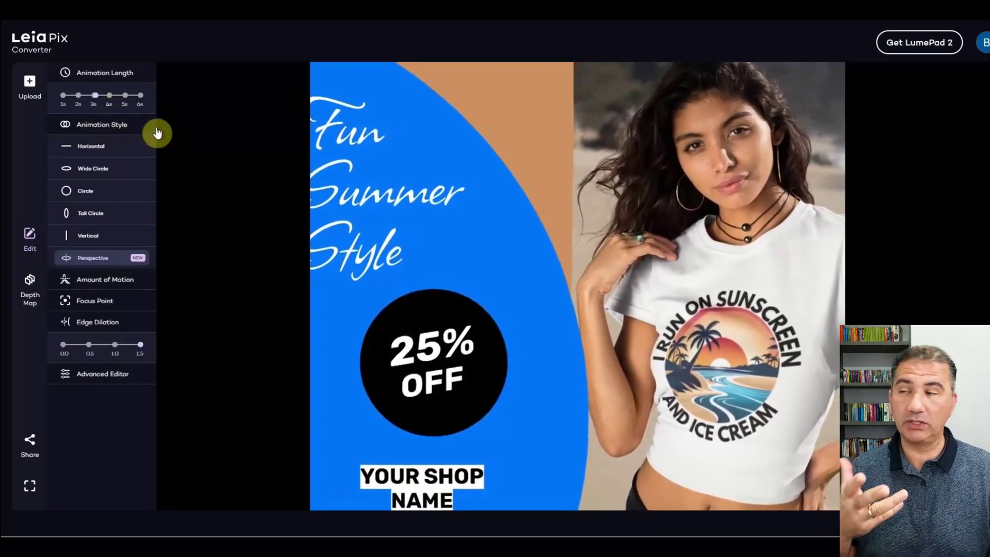
pyautogui.click(90, 146)
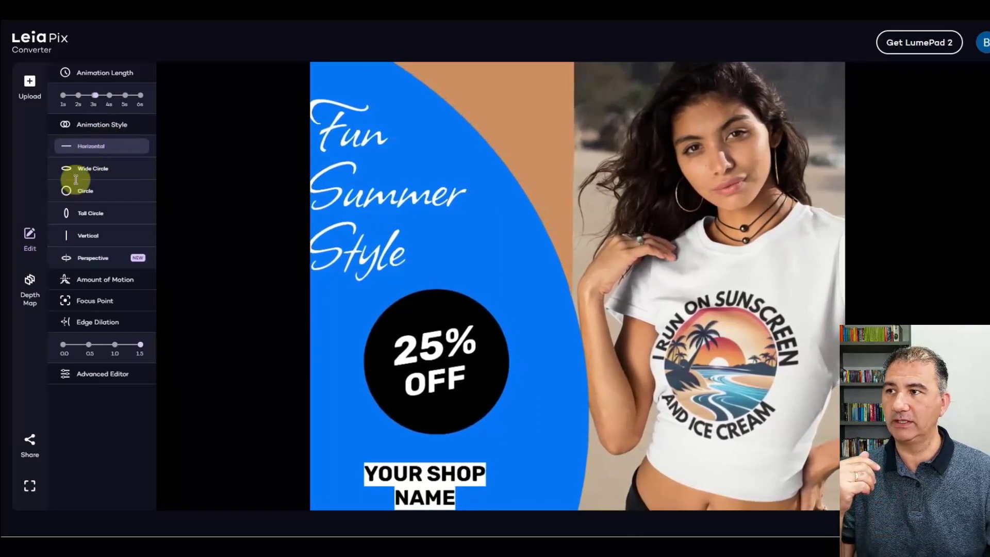
pyautogui.click(91, 169)
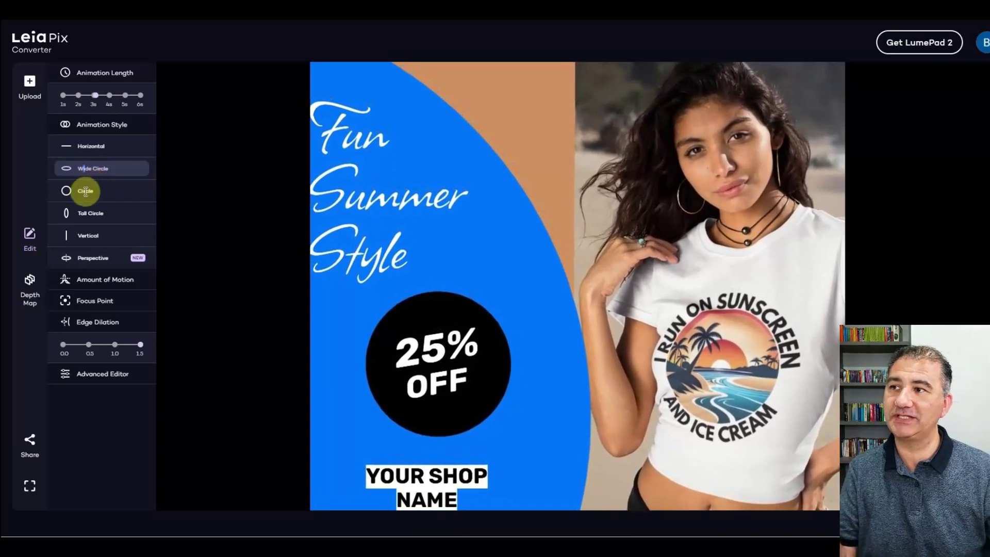
pyautogui.click(86, 190)
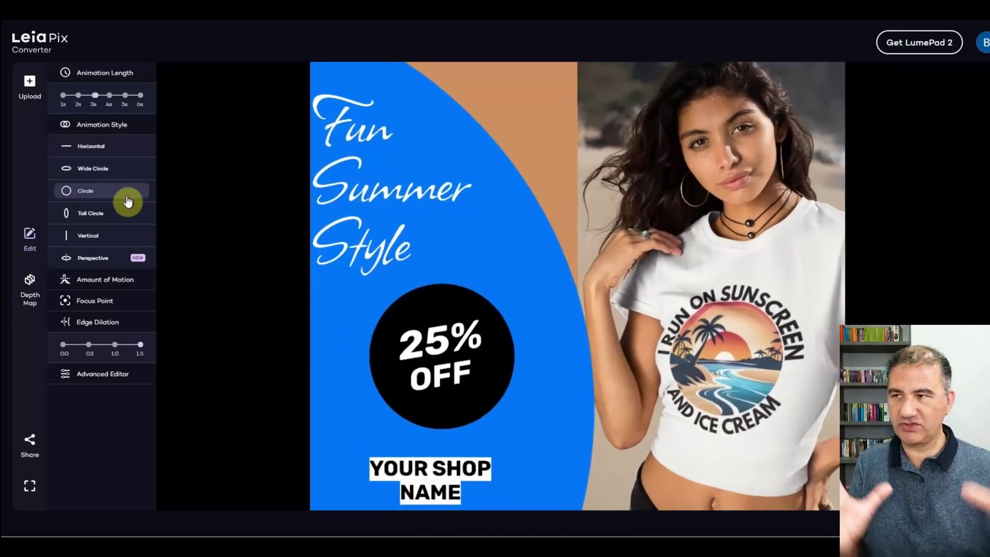
pyautogui.click(90, 213)
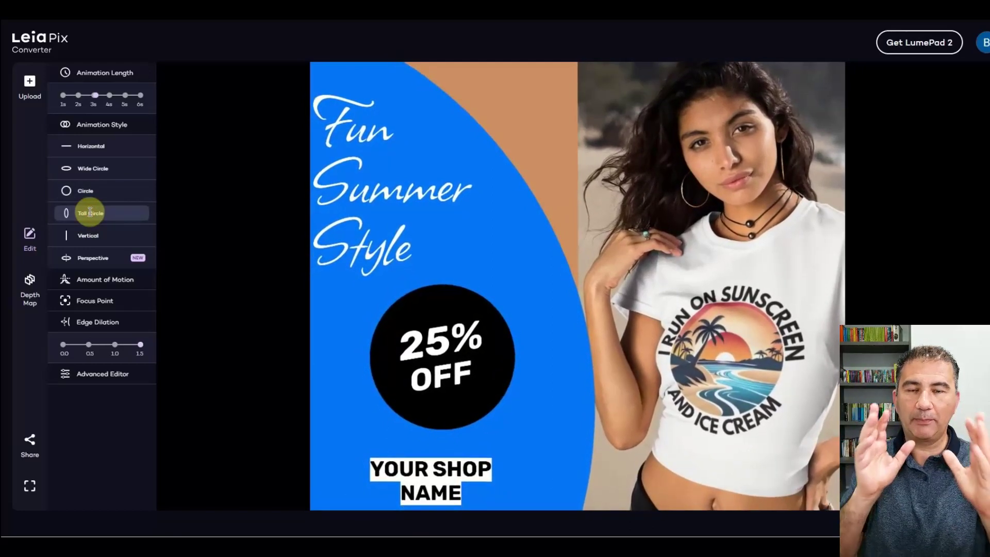
pyautogui.click(92, 235)
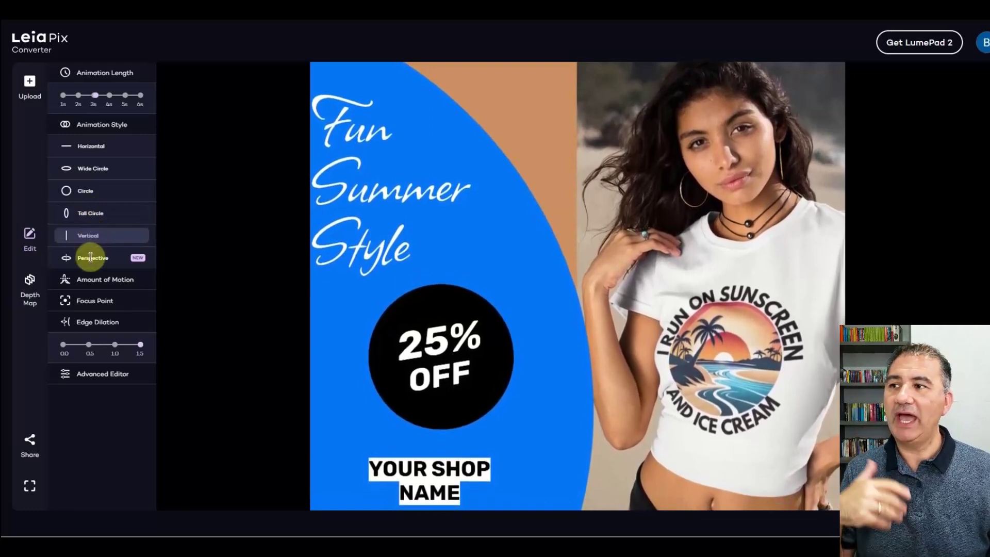
pyautogui.click(91, 258)
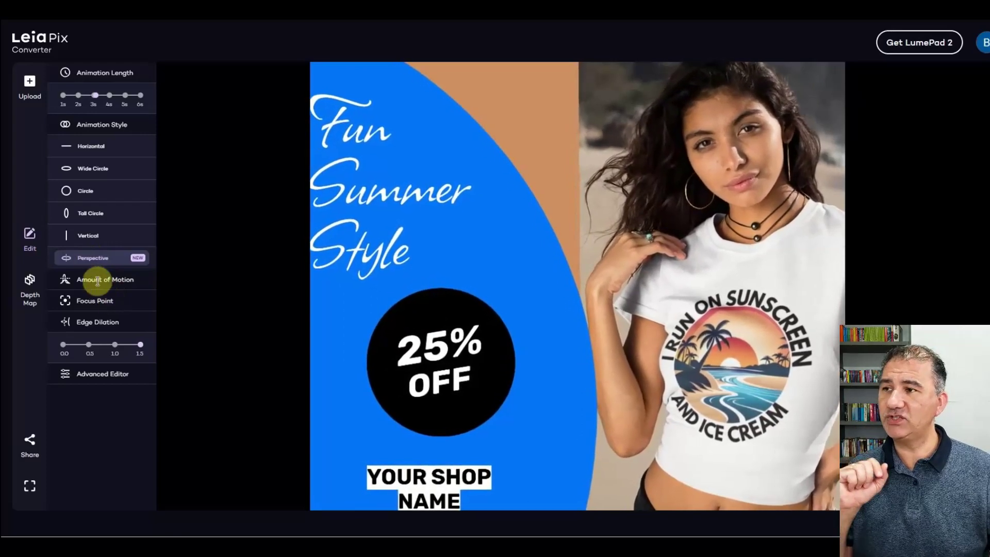
# Set the animation's amount of motion to More.
pyautogui.click(92, 125)
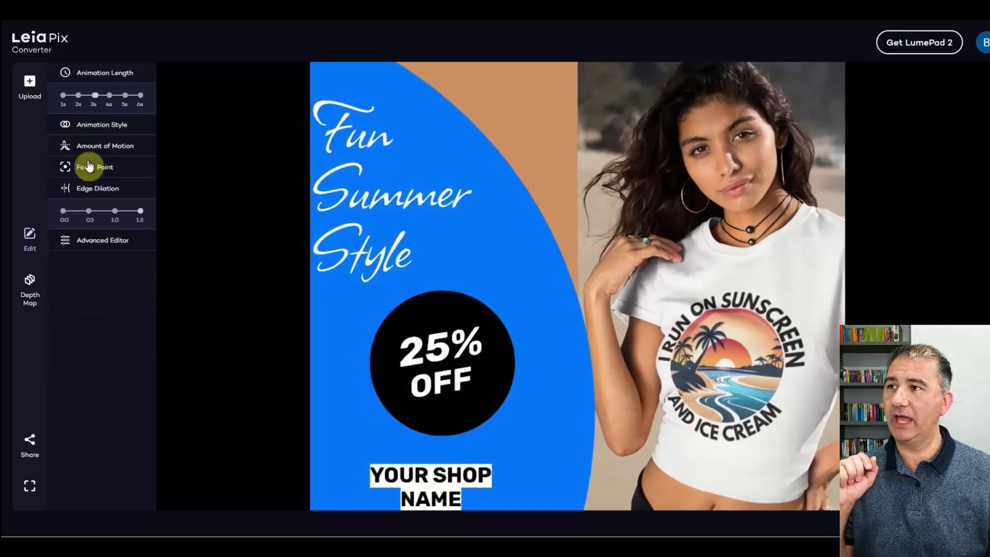
pyautogui.click(106, 147)
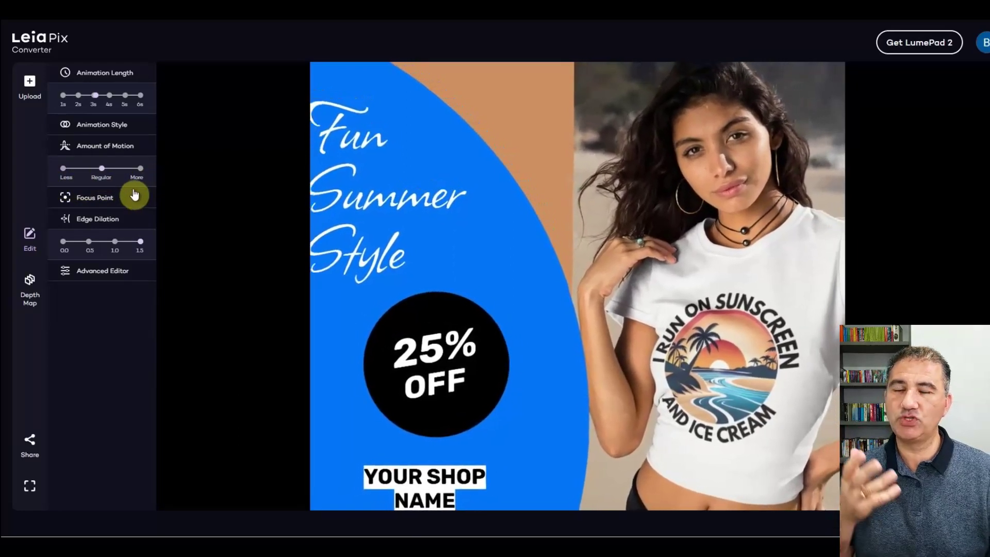
pyautogui.click(138, 169)
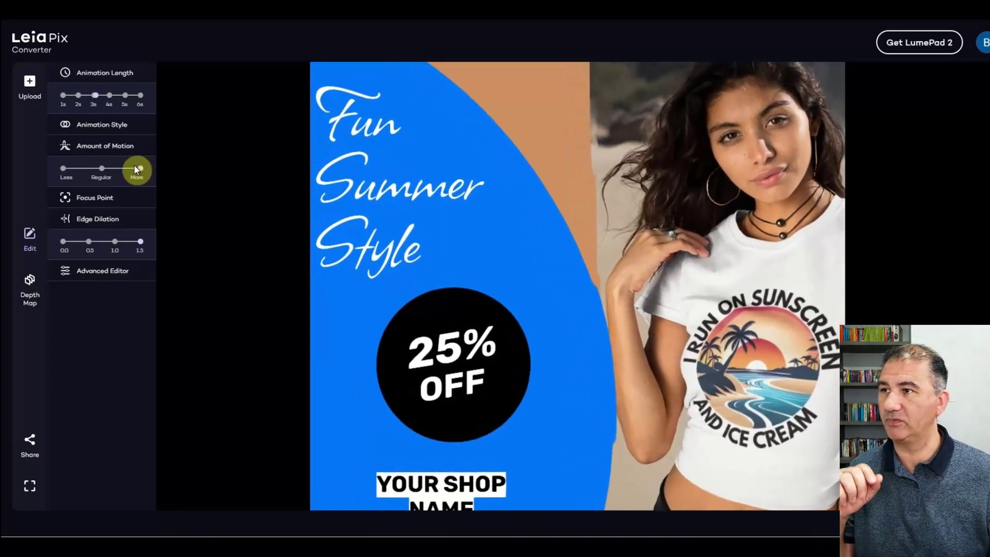
# Try Far and Center focus points, then set the focus point to Close.
pyautogui.click(89, 199)
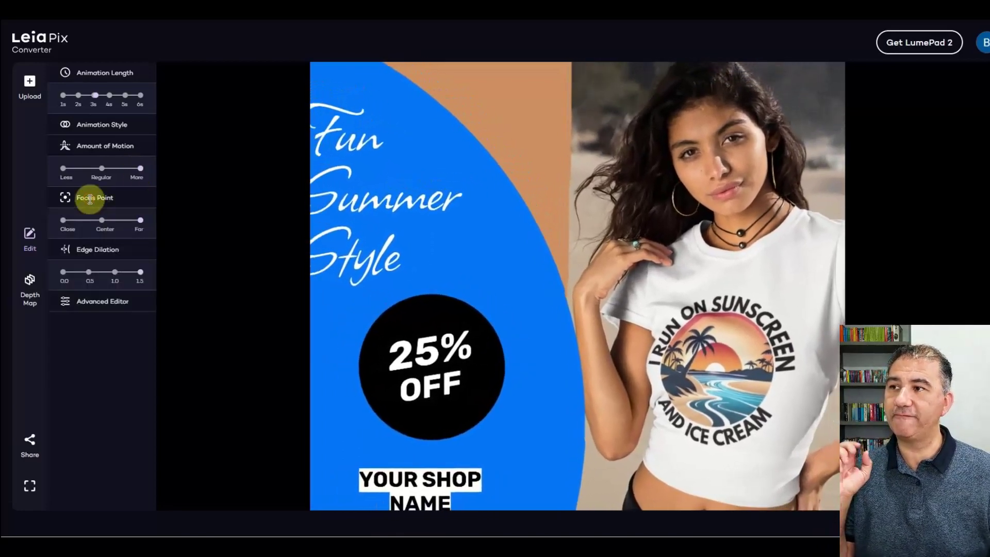
pyautogui.click(140, 221)
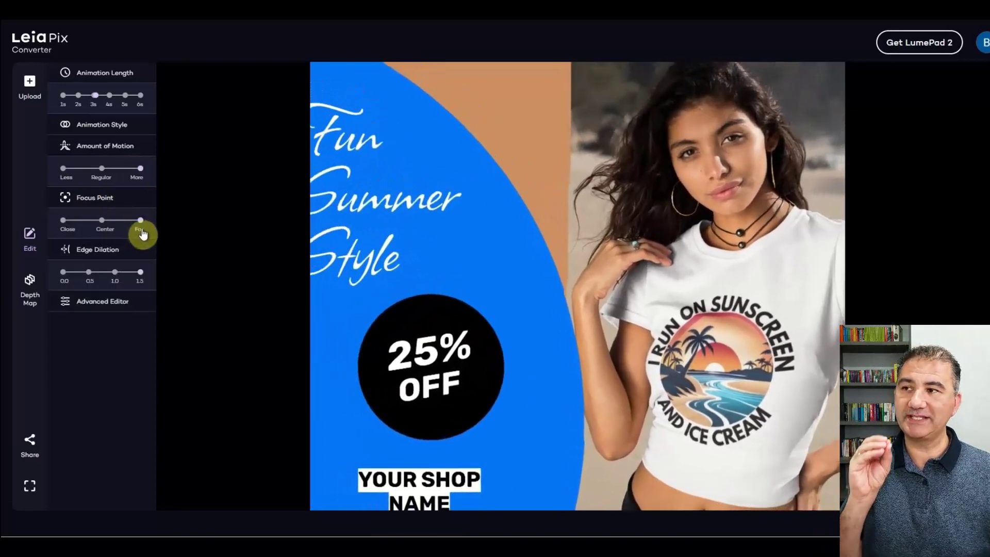
pyautogui.click(101, 223)
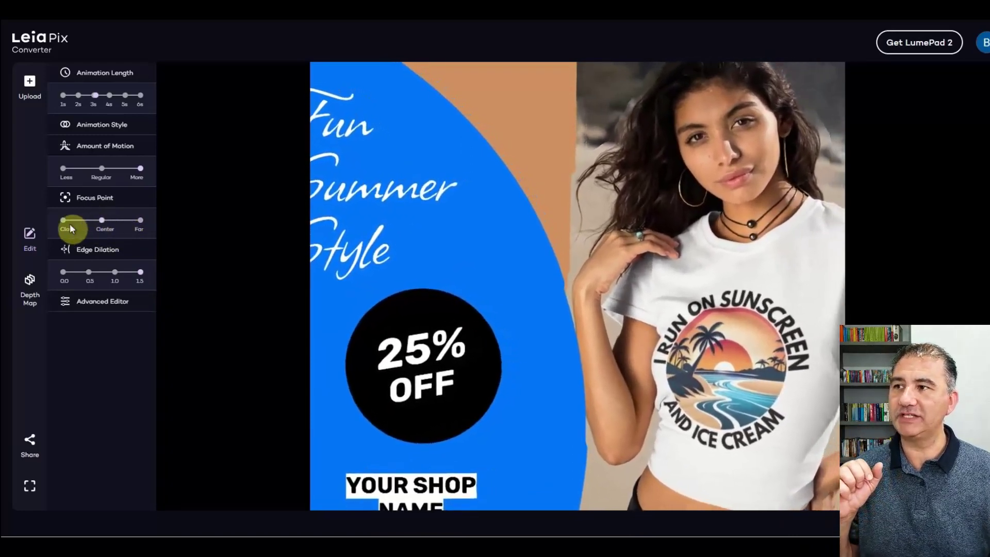
pyautogui.click(62, 220)
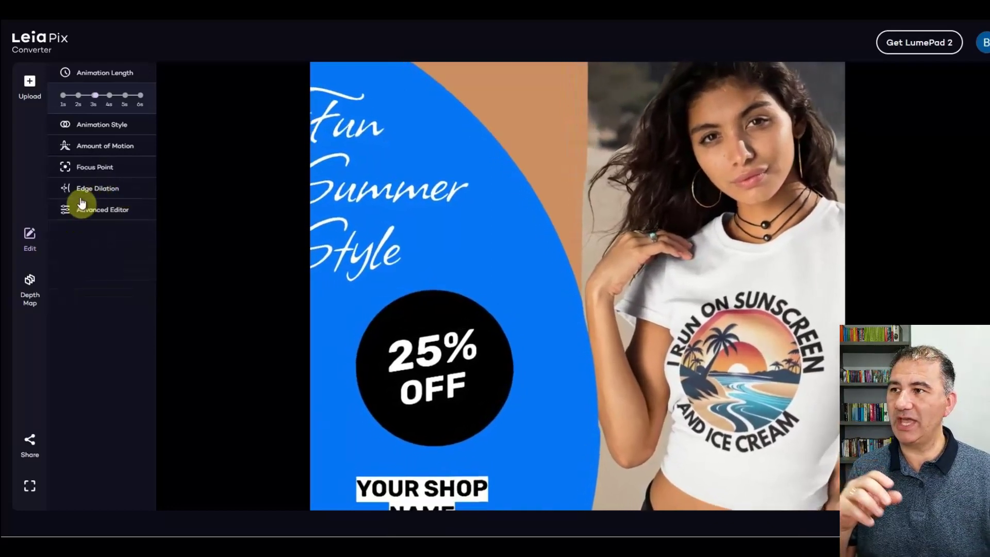
# Toggle Edge Dilation, then show the Advanced Editor's X, Y, Z amplitude and phase sliders.
pyautogui.click(80, 190)
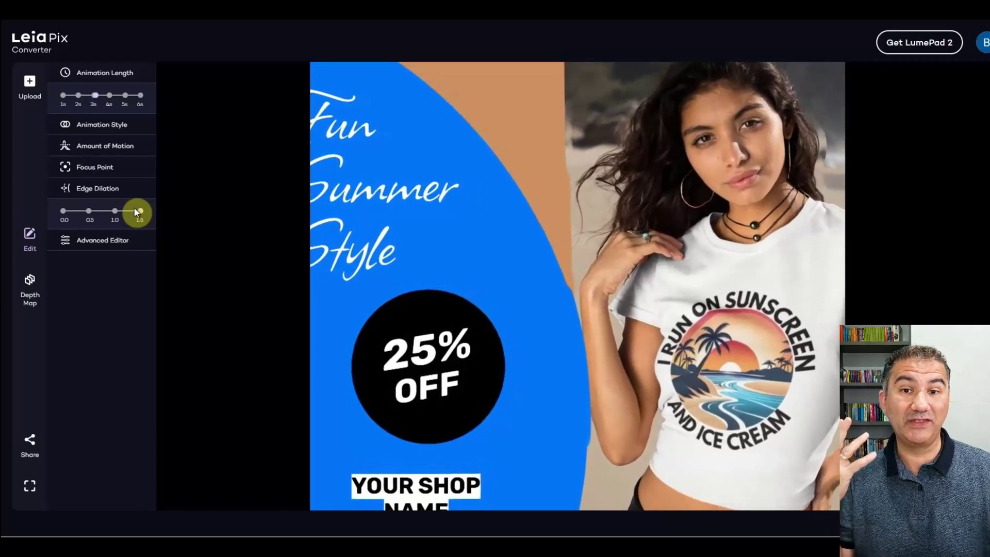
pyautogui.click(71, 187)
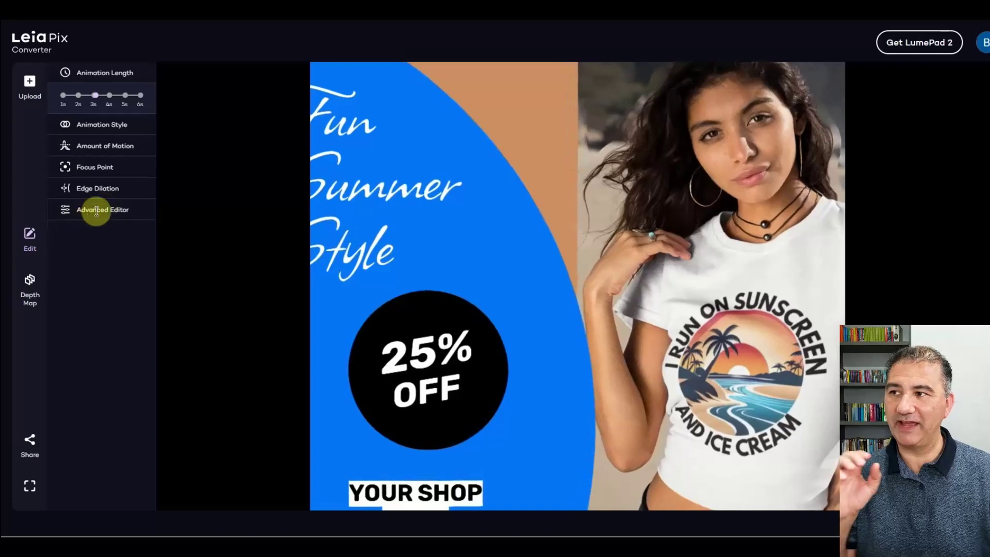
pyautogui.click(103, 212)
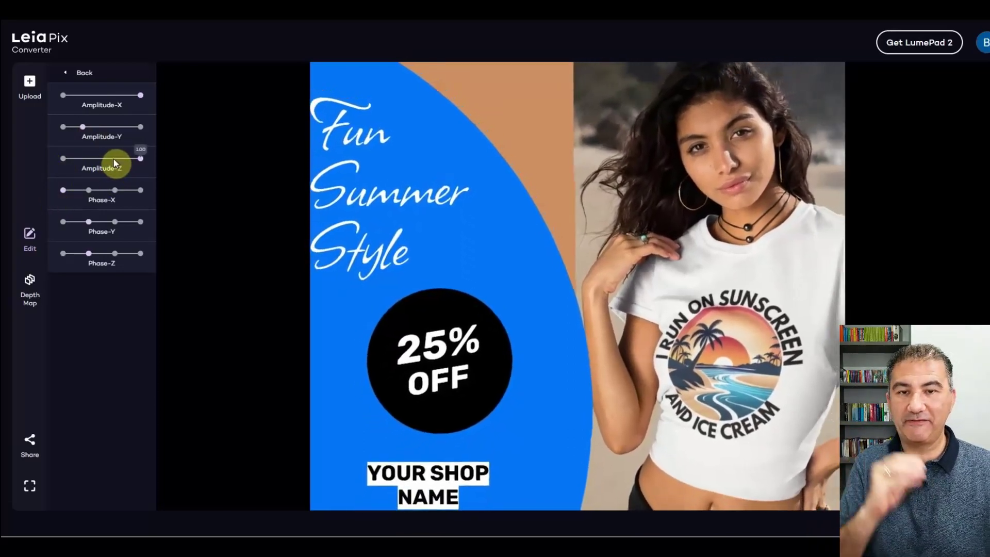
# Leave the Advanced Editor and open the Depth Map brush editor.
pyautogui.click(68, 73)
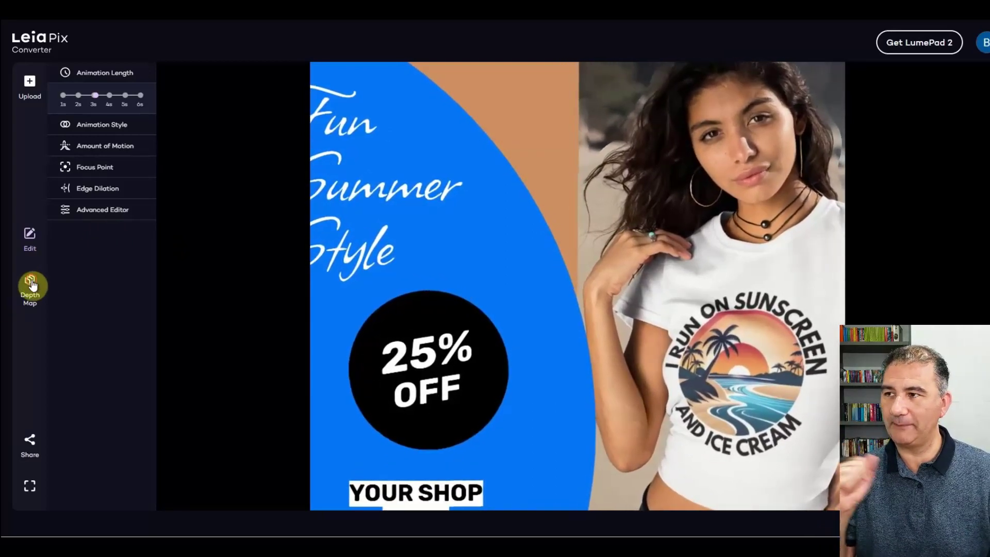
pyautogui.click(31, 284)
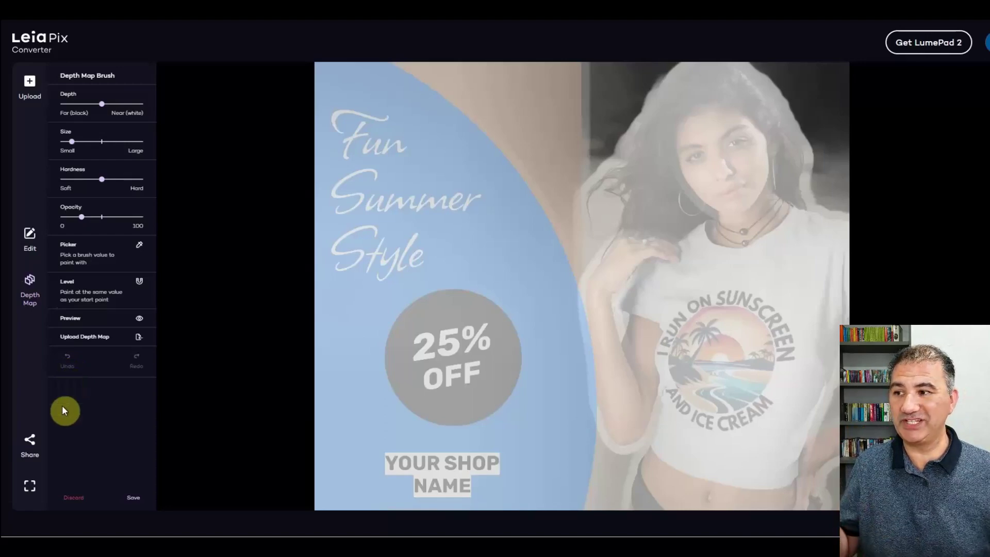
# Bring up the Share dialog with its save options, then close it.
pyautogui.click(29, 443)
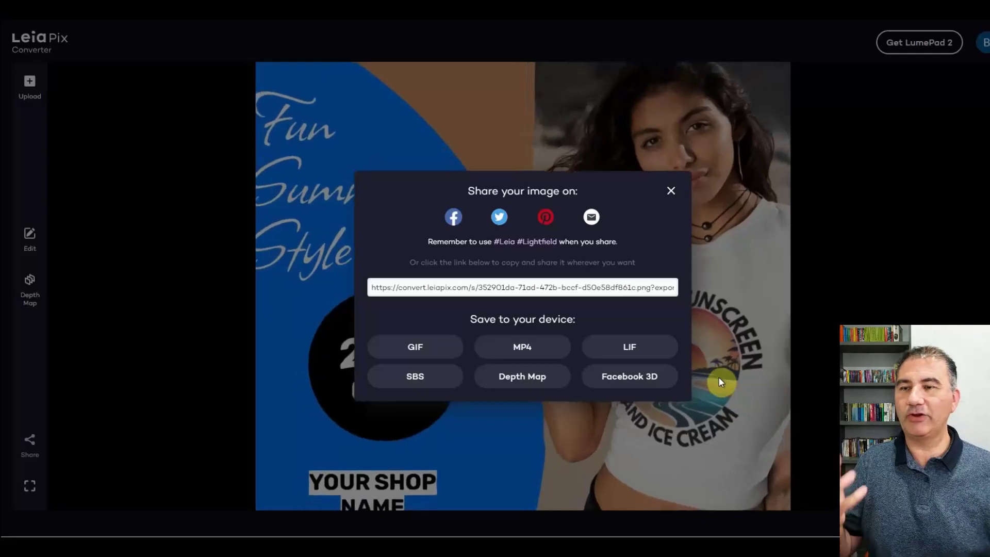
pyautogui.click(671, 192)
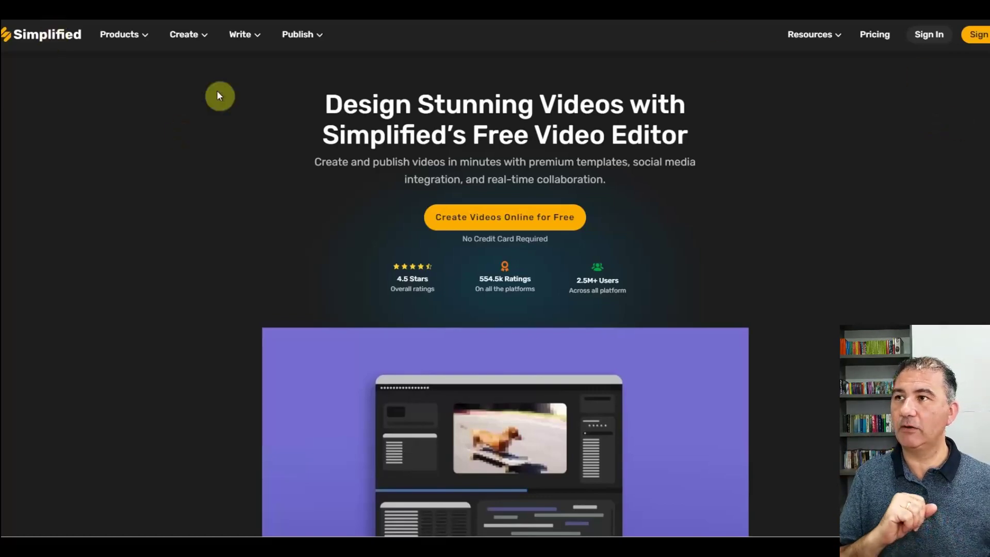
# Start a blank 940 x 788 px Facebook Post from the Create menu's Facebook Posts page.
pyautogui.click(190, 36)
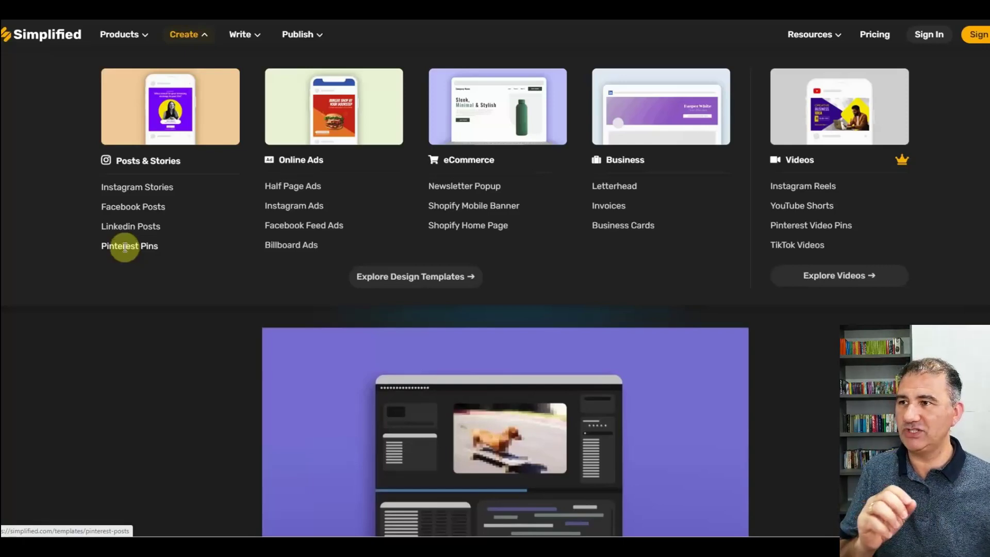
pyautogui.click(115, 216)
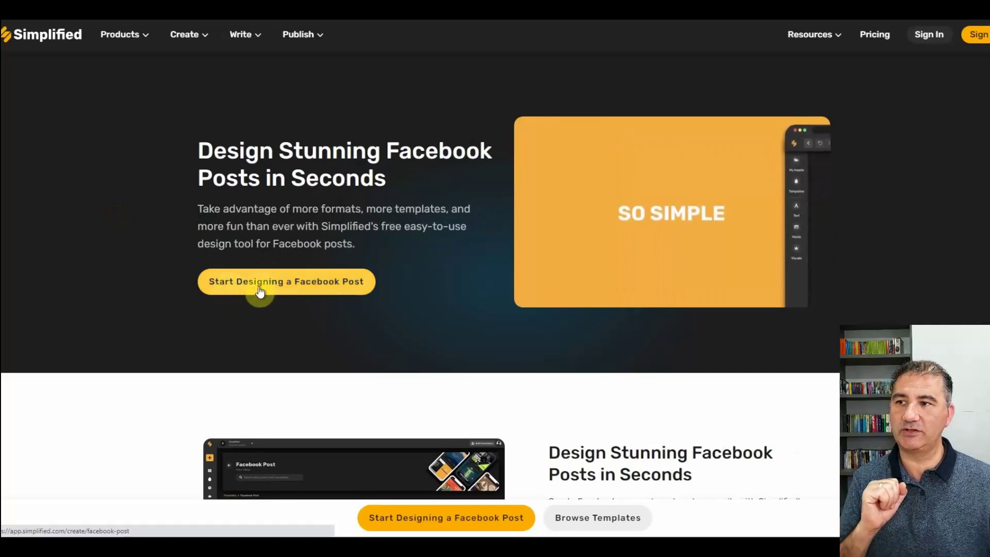
pyautogui.click(259, 289)
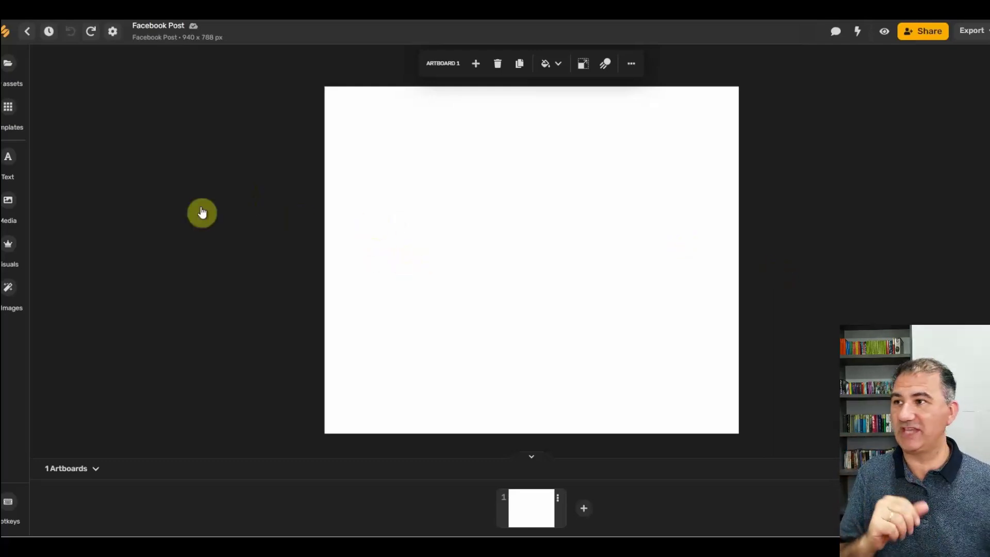
# Open the Templates library, pick the Sale category and browse through its templates.
pyautogui.click(7, 114)
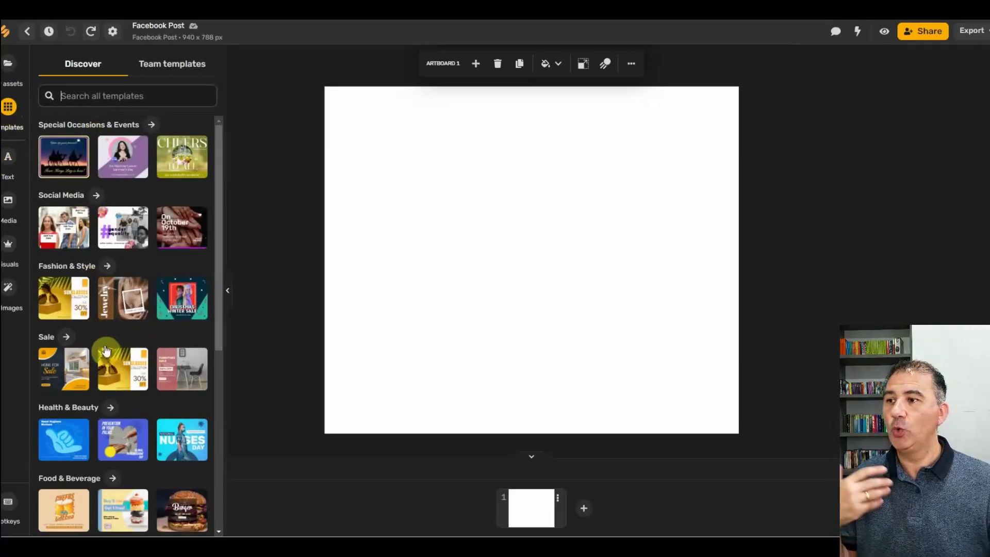
pyautogui.click(64, 337)
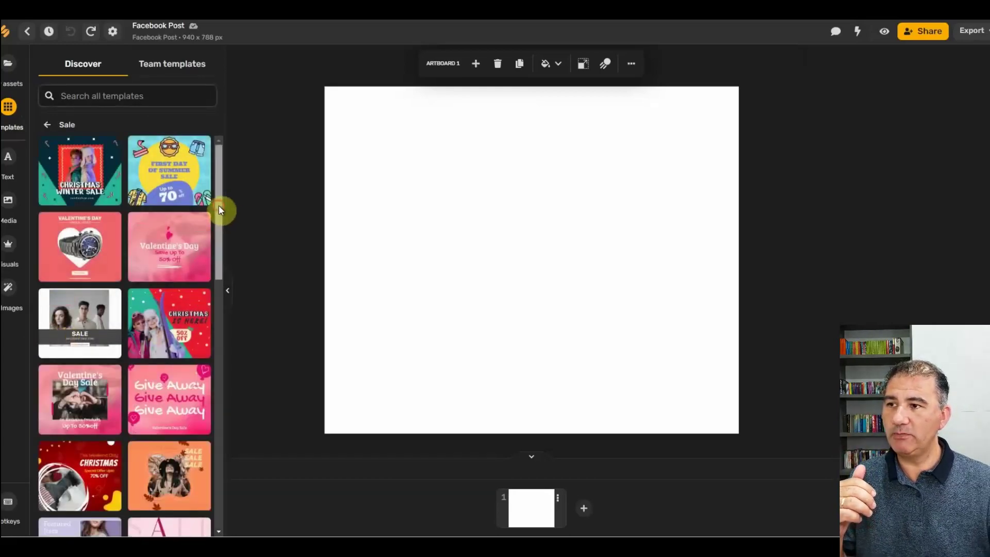
pyautogui.moveTo(219, 205); pyautogui.dragTo(201, 350)
pyautogui.scroll(-7, 200, 345)
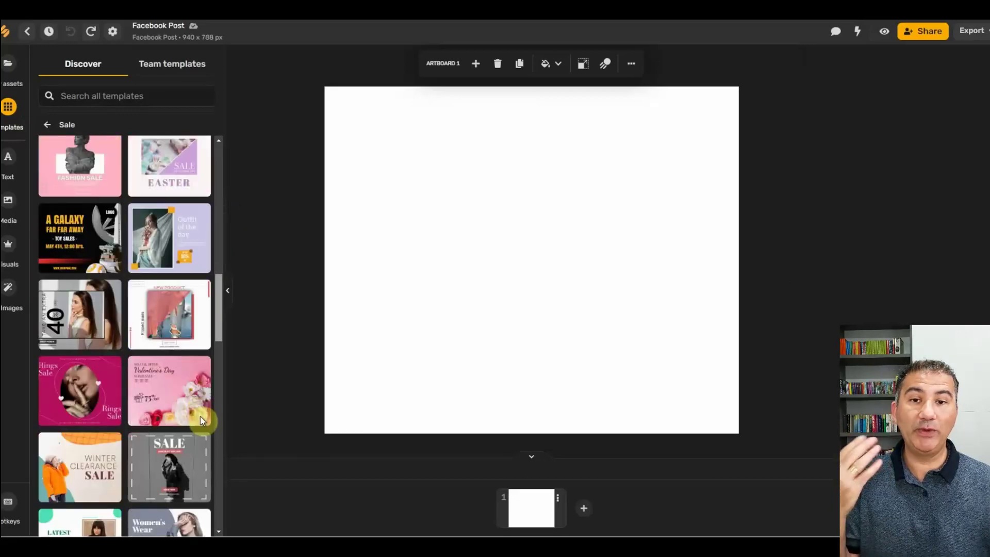
pyautogui.scroll(-5, 200, 416)
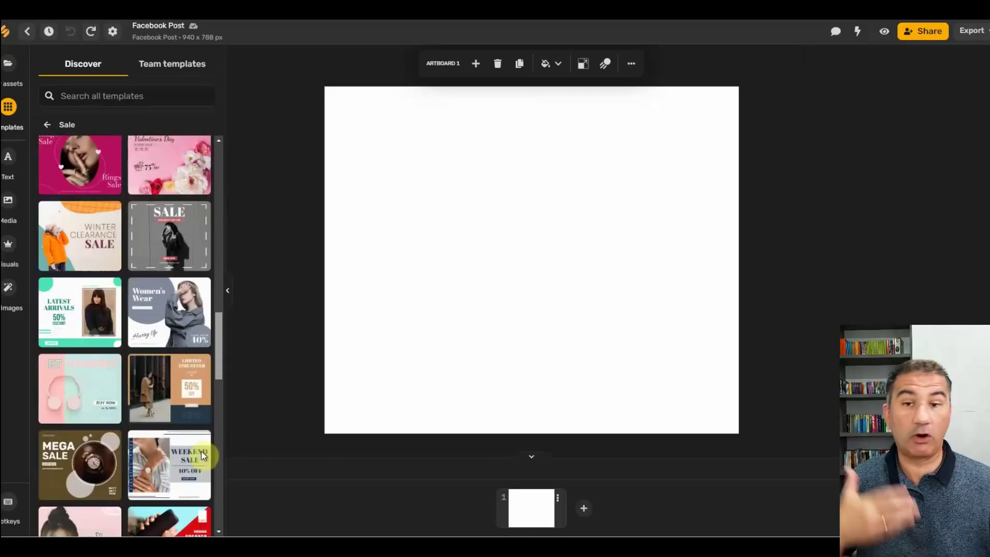
pyautogui.scroll(-5, 202, 454)
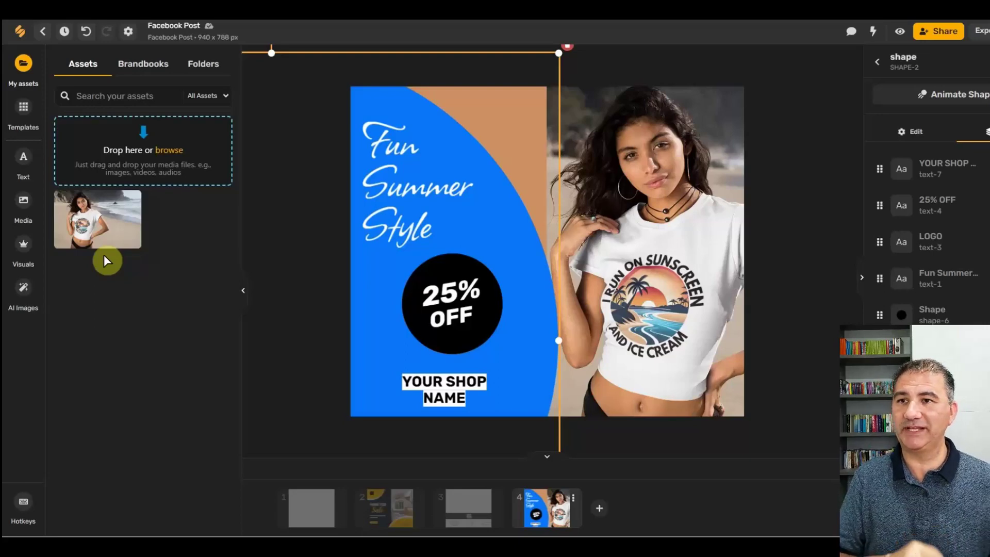
# Reopen the Discover templates panel from the sidebar Templates icon.
pyautogui.click(23, 112)
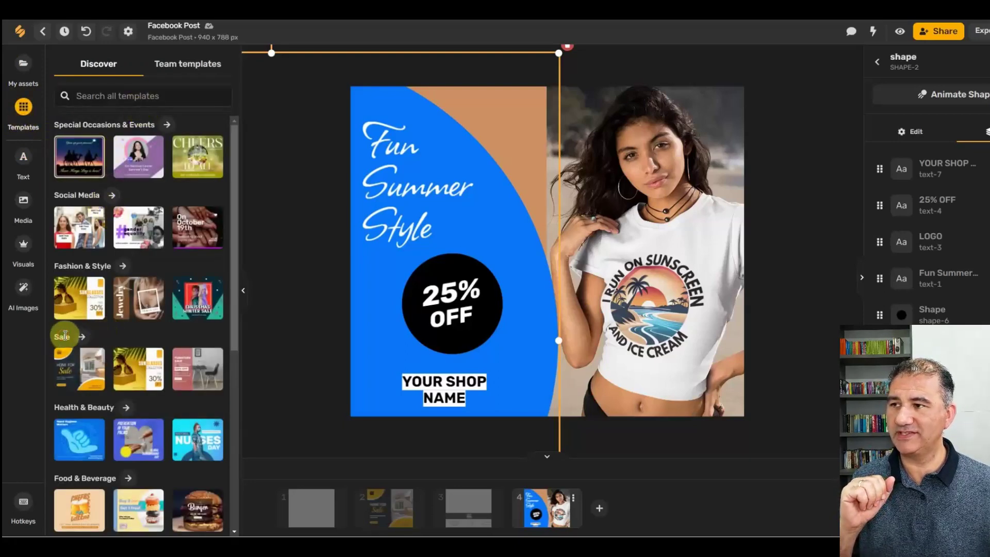
# Expand the Sale category to its full template collection and scroll down through the grid.
pyautogui.click(83, 340)
pyautogui.moveTo(233, 238); pyautogui.dragTo(219, 434)
pyautogui.moveTo(234, 289); pyautogui.dragTo(235, 447)
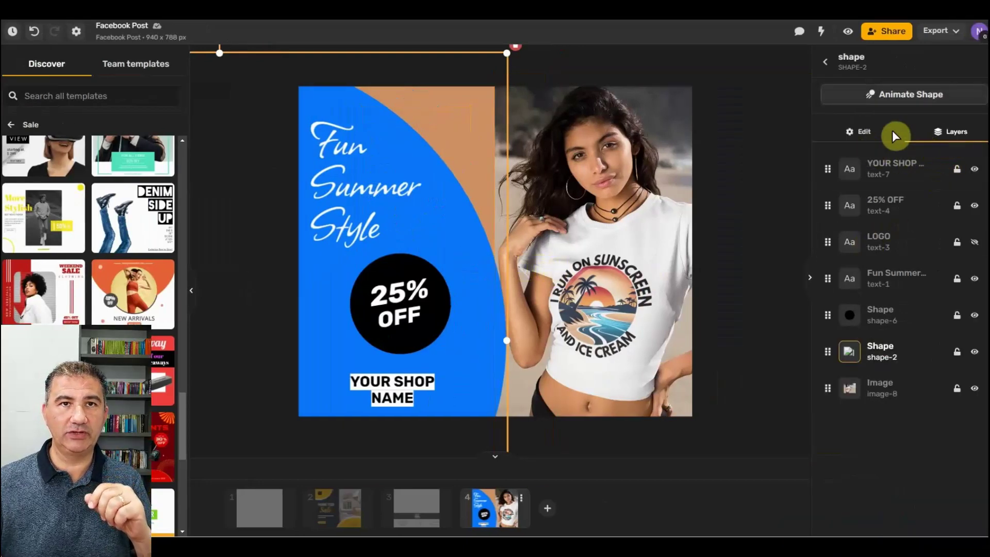
pyautogui.click(862, 133)
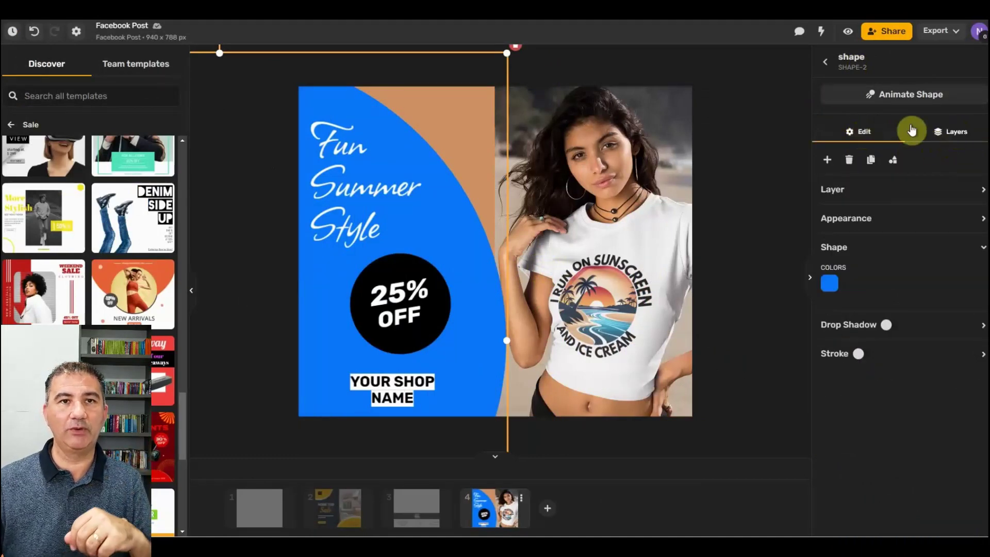
pyautogui.click(956, 131)
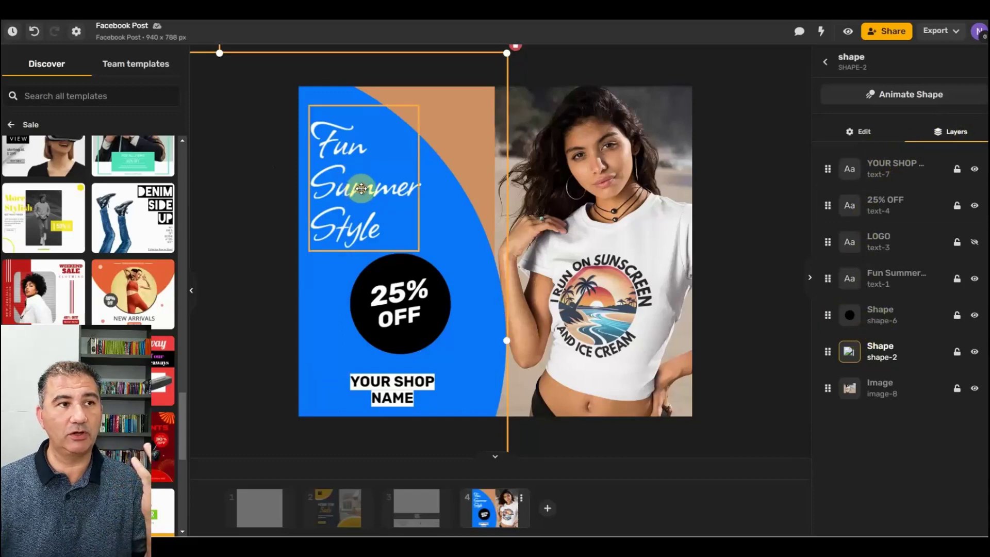
# Retype the word 'Style' in the Fun Summer Style heading.
pyautogui.click(361, 189)
pyautogui.click(366, 182)
pyautogui.click(386, 205)
pyautogui.press('BackSpace')
pyautogui.press('BackSpace')
pyautogui.press('BackSpace')
pyautogui.press('BackSpace')
pyautogui.press('BackSpace')
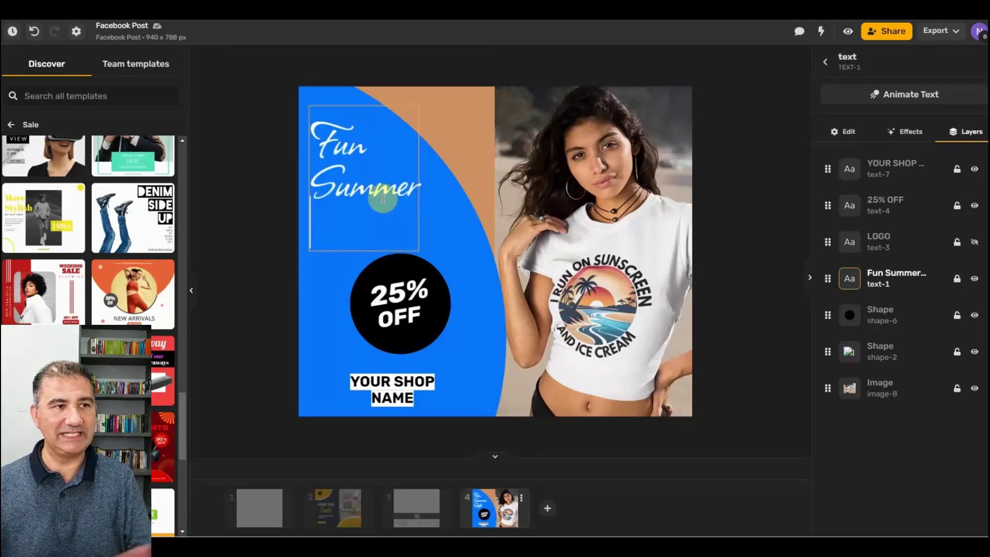
pyautogui.write('Style')
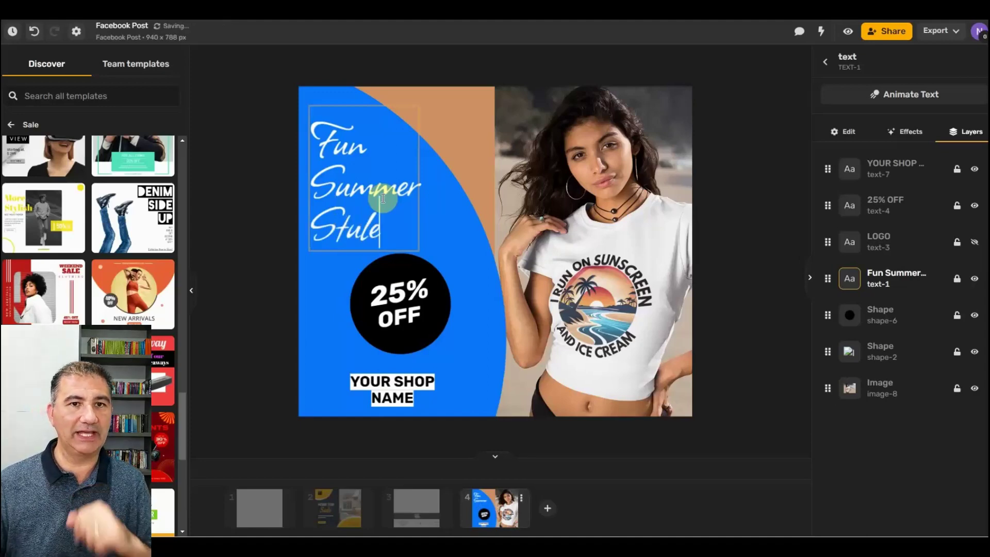
pyautogui.press('BackSpace')
pyautogui.press('BackSpace')
pyautogui.press('BackSpace')
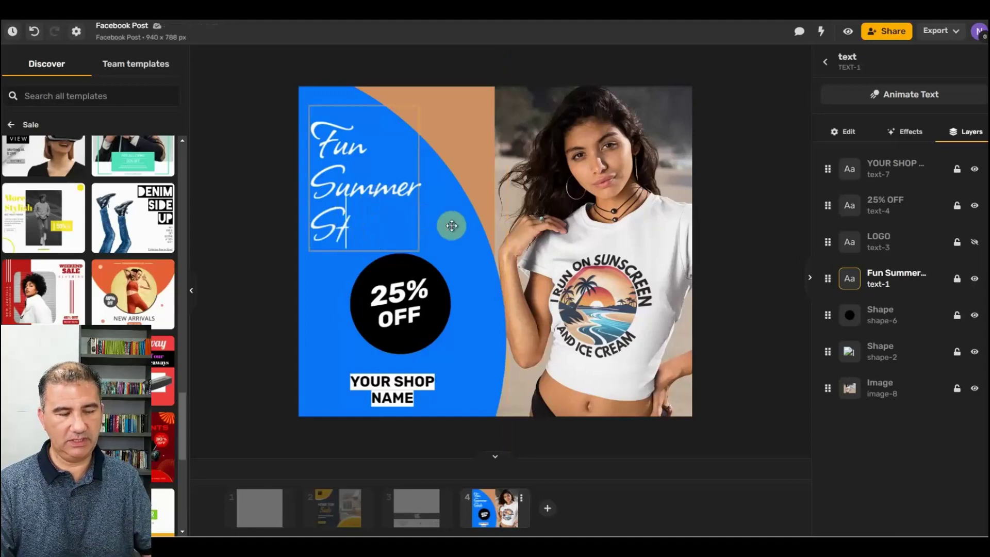
pyautogui.write('yle')
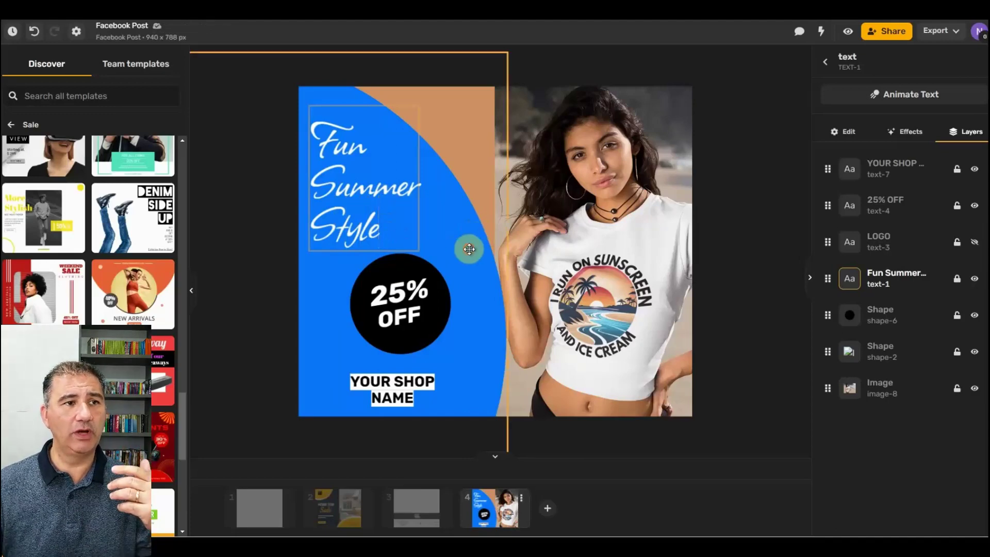
# Enlarge the Fun Summer Style heading's text box slightly from its bottom-right corner.
pyautogui.click(469, 250)
pyautogui.click(395, 204)
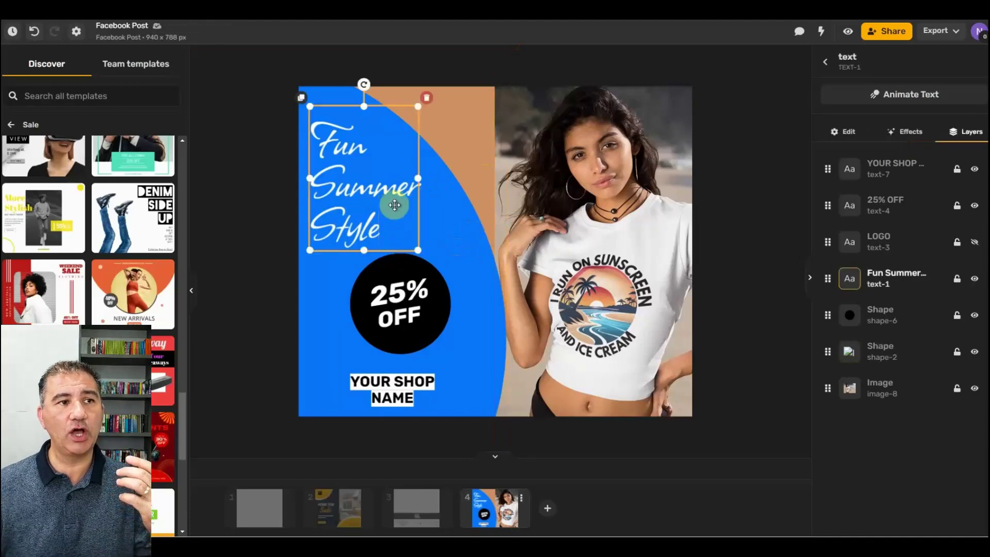
pyautogui.moveTo(418, 250)
pyautogui.mouseDown()
pyautogui.moveTo(489, 327)
pyautogui.moveTo(462, 281)
pyautogui.moveTo(393, 214)
pyautogui.moveTo(447, 256)
pyautogui.moveTo(411, 219)
pyautogui.moveTo(426, 236)
pyautogui.mouseUp()
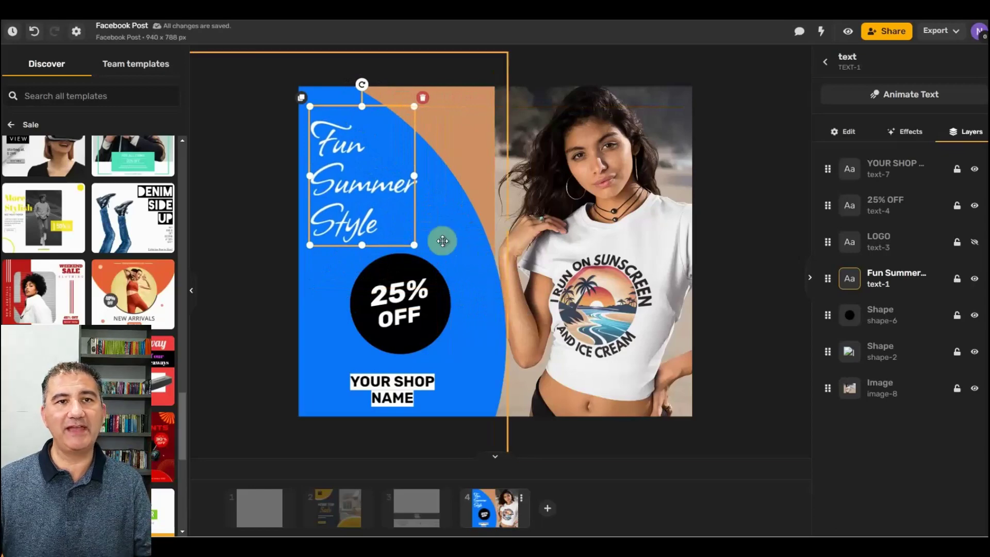
# Review the blue background shape's colour options, including Brand Colors, keeping it solid blue 0977f9.
pyautogui.click(443, 240)
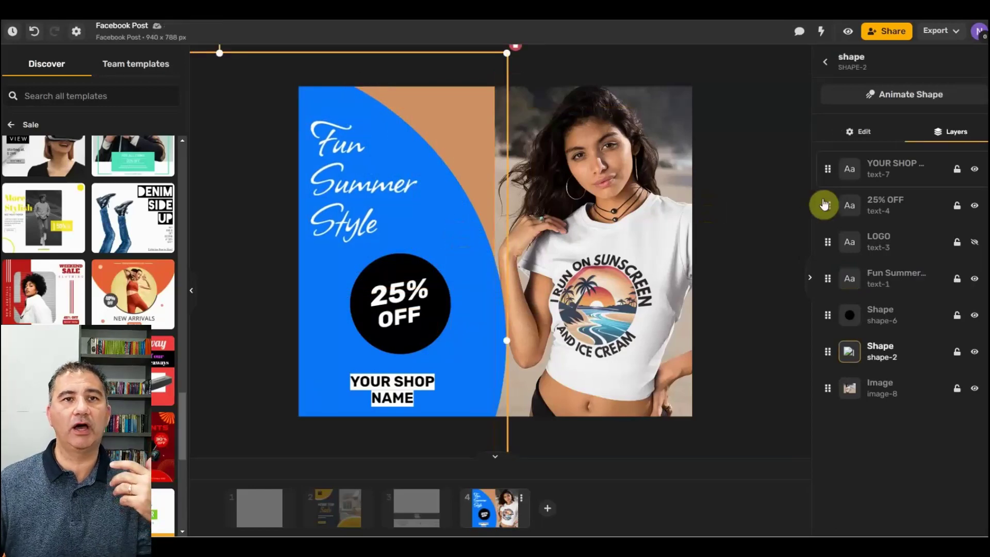
pyautogui.click(864, 132)
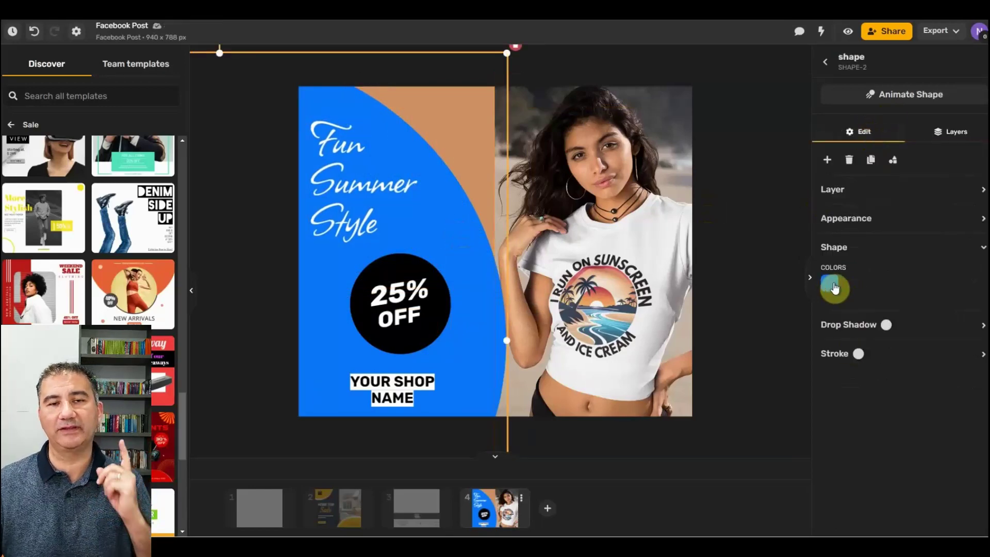
pyautogui.click(836, 287)
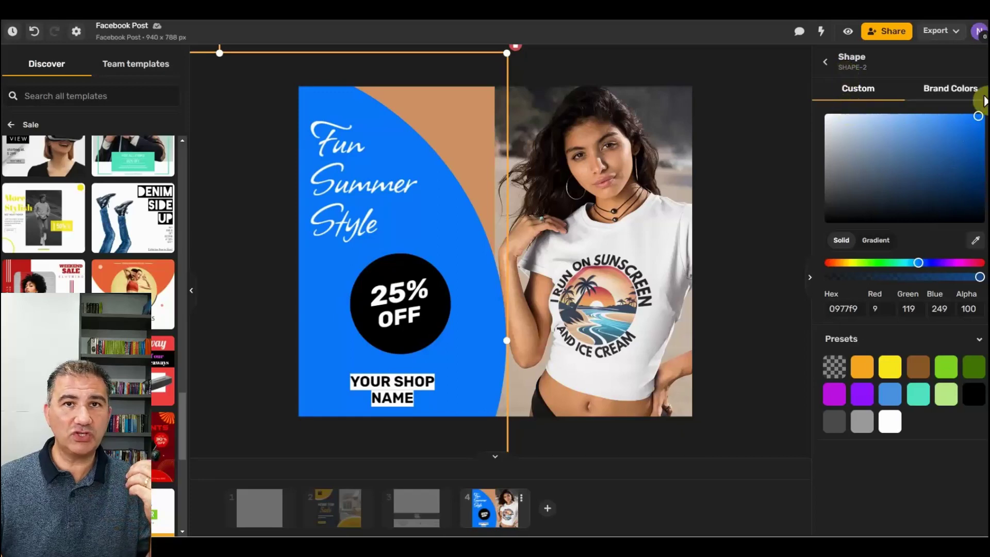
pyautogui.click(937, 96)
pyautogui.click(867, 92)
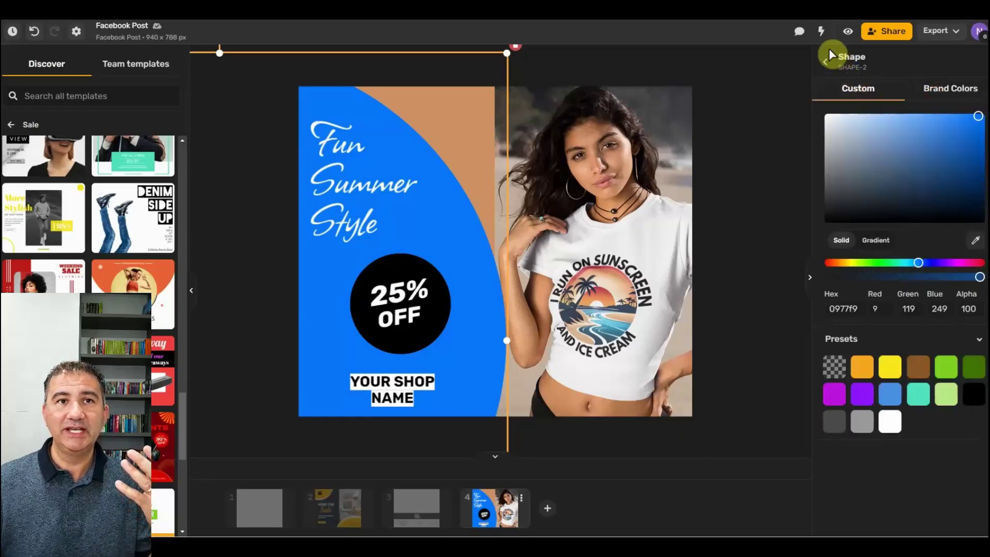
pyautogui.click(824, 64)
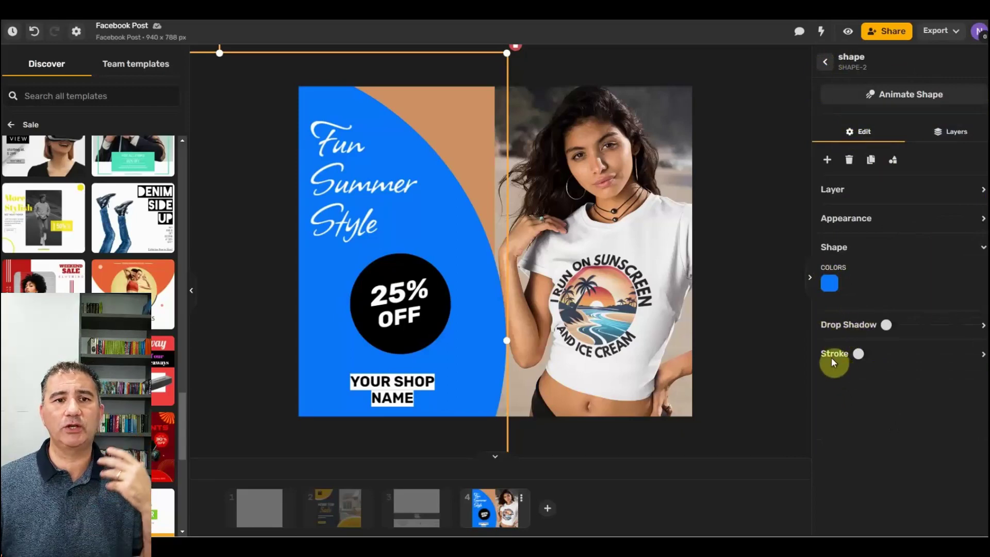
# Show the Layers list and try dragging the 25% OFF layer to another position.
pyautogui.click(941, 140)
pyautogui.moveTo(828, 205)
pyautogui.mouseDown()
pyautogui.moveTo(822, 295)
pyautogui.moveTo(839, 205)
pyautogui.mouseUp()
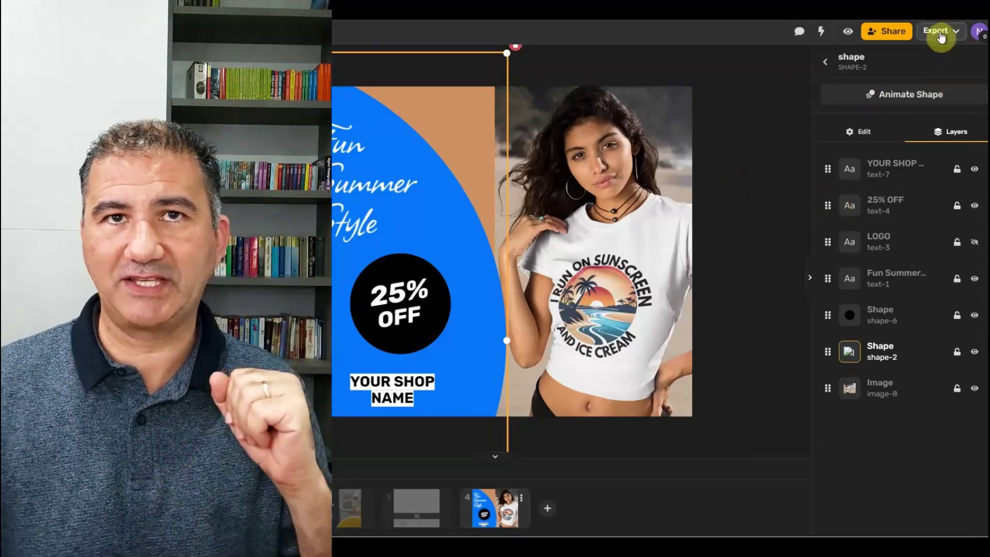
# Show the Export menu listing Download now, Publish on social and Publish To Community.
pyautogui.click(947, 40)
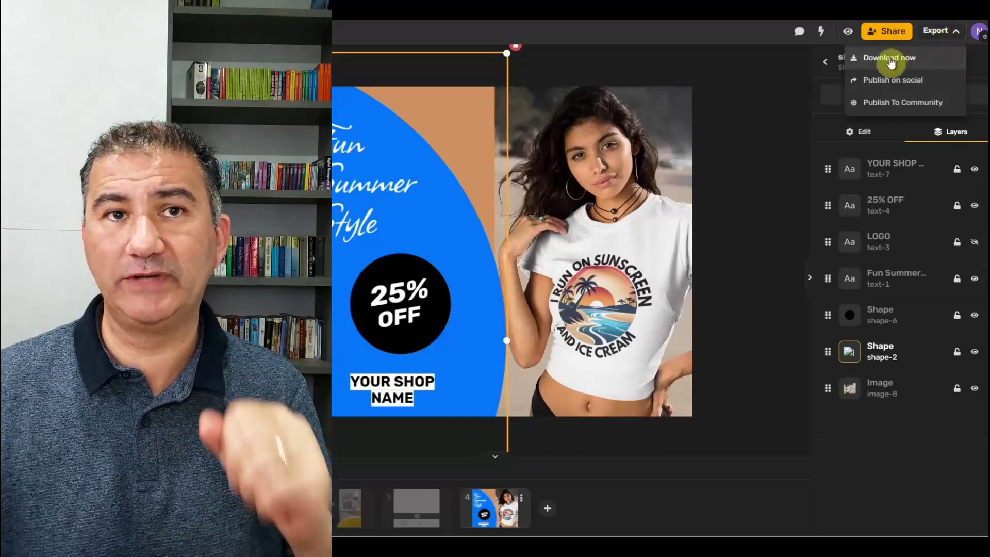